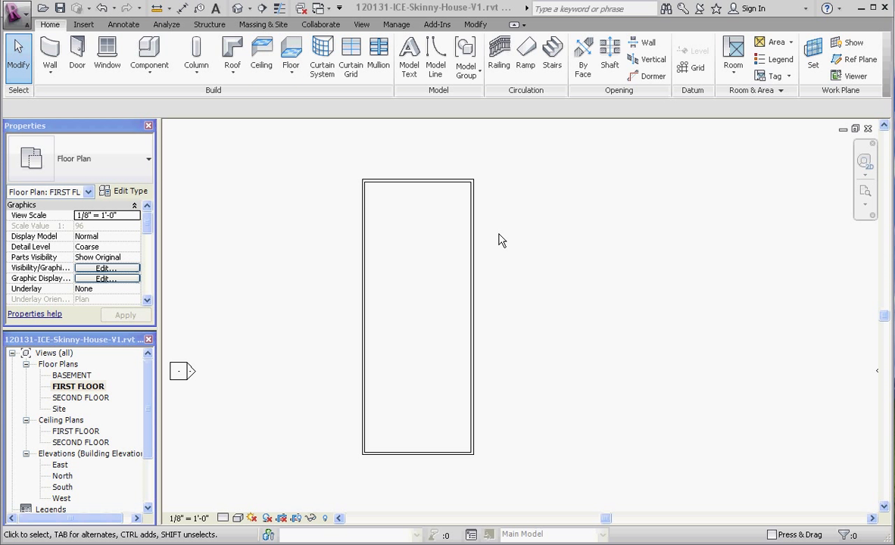
Make the top wall's temporary length dimension permanent, with its witness lines on the wall faces
scroll(454, 195, "up", 3)
left_click(393, 170)
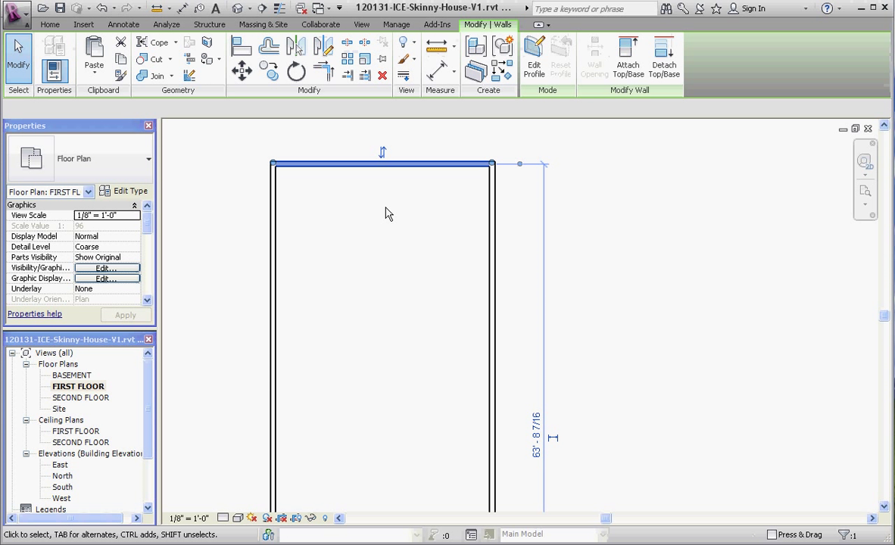
scroll(393, 227, "down", 2)
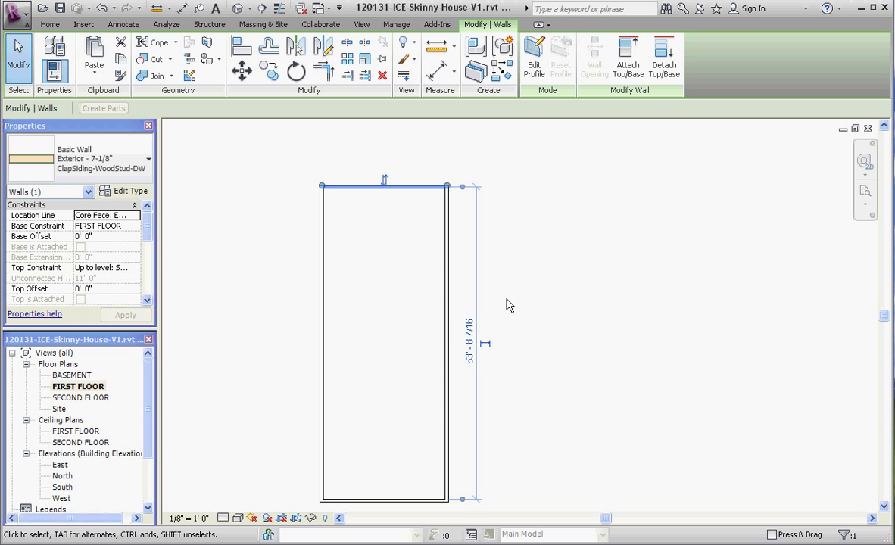
left_click(488, 349)
key("Escape")
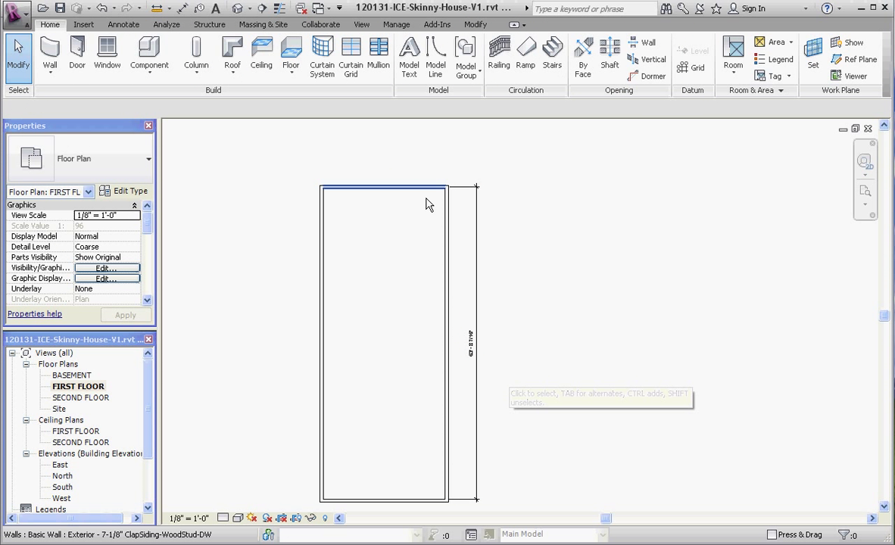
left_click(472, 340)
scroll(463, 205, "up", 3)
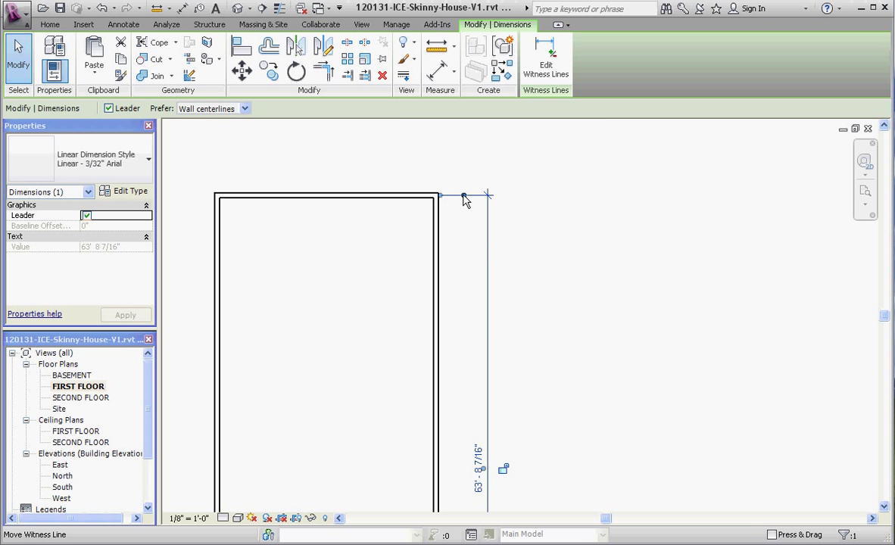
left_click(465, 196)
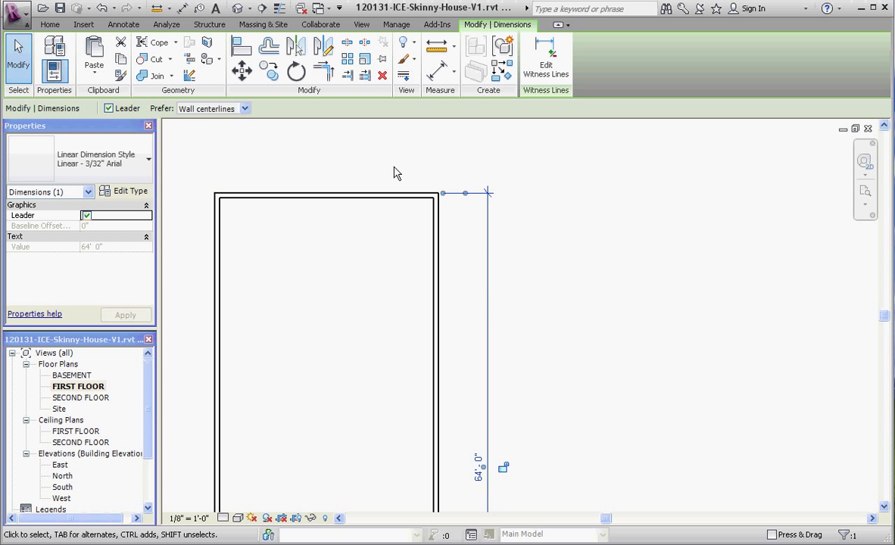
scroll(393, 174, "down", 3)
scroll(409, 355, "up", 3)
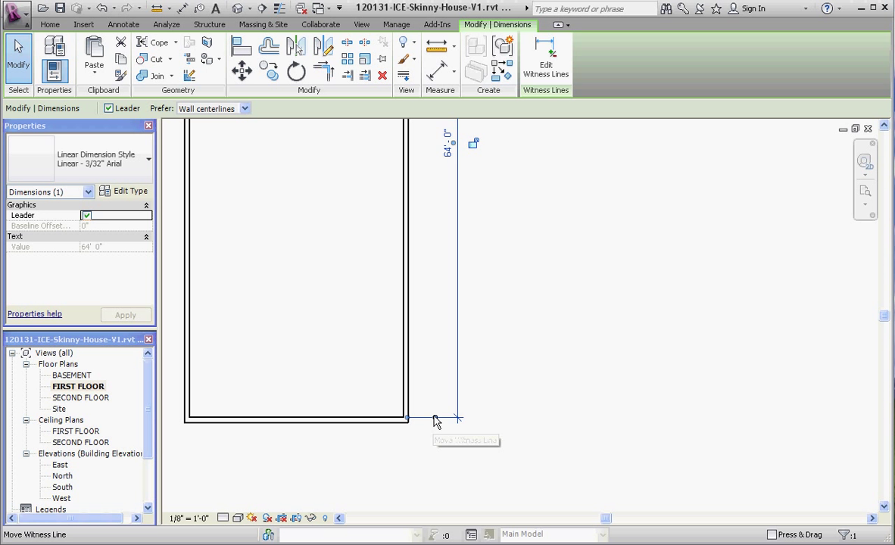
left_click(435, 421)
scroll(491, 408, "down", 2)
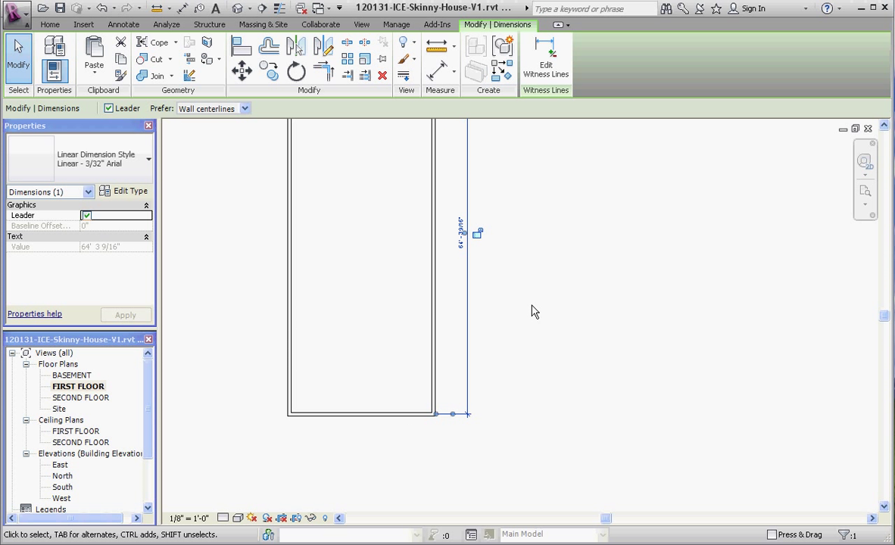
left_click(429, 435)
Set the top wall's length dimension to 64'-0", moving the wall to match
scroll(444, 410, "up", 4)
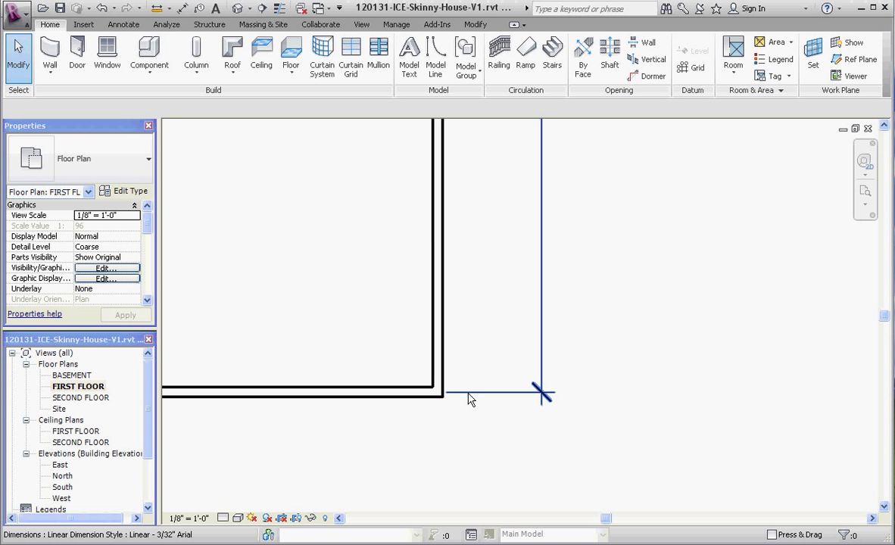
left_click(468, 394)
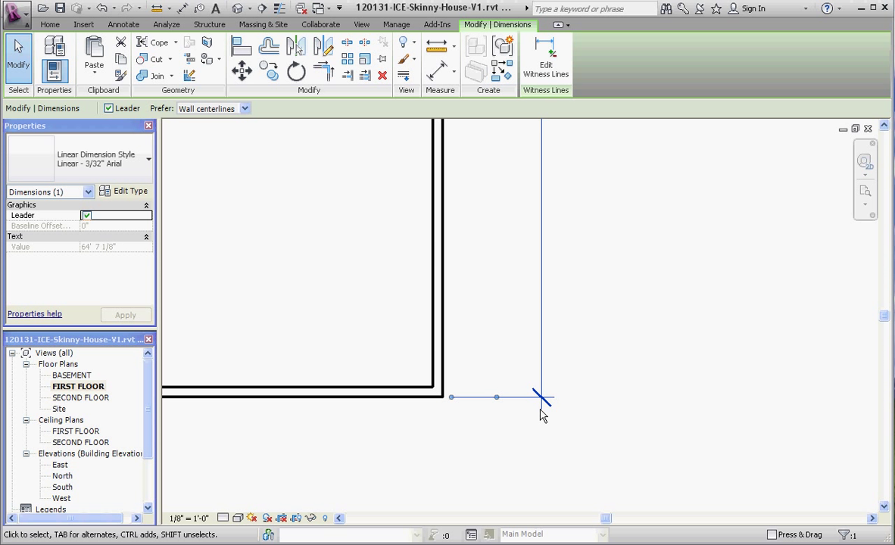
scroll(485, 443, "down", 4)
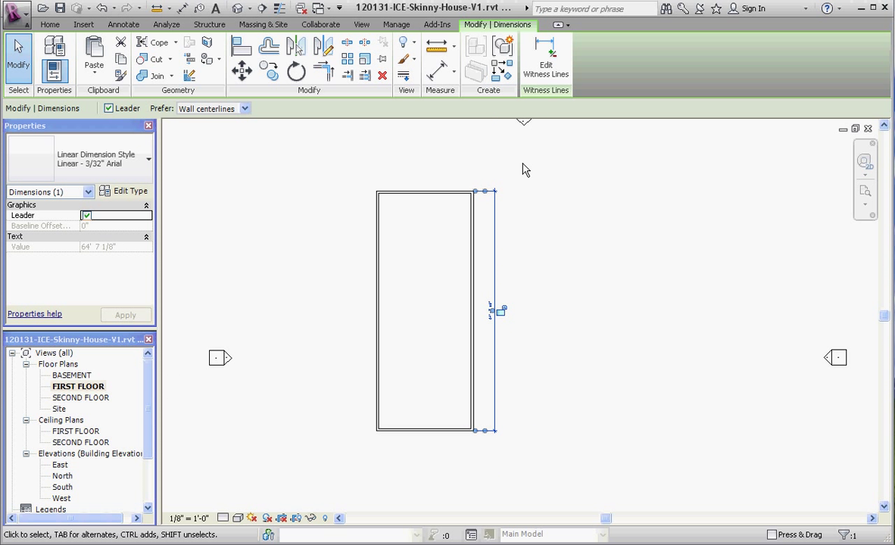
scroll(448, 234, "up", 3)
scroll(424, 215, "down", 3)
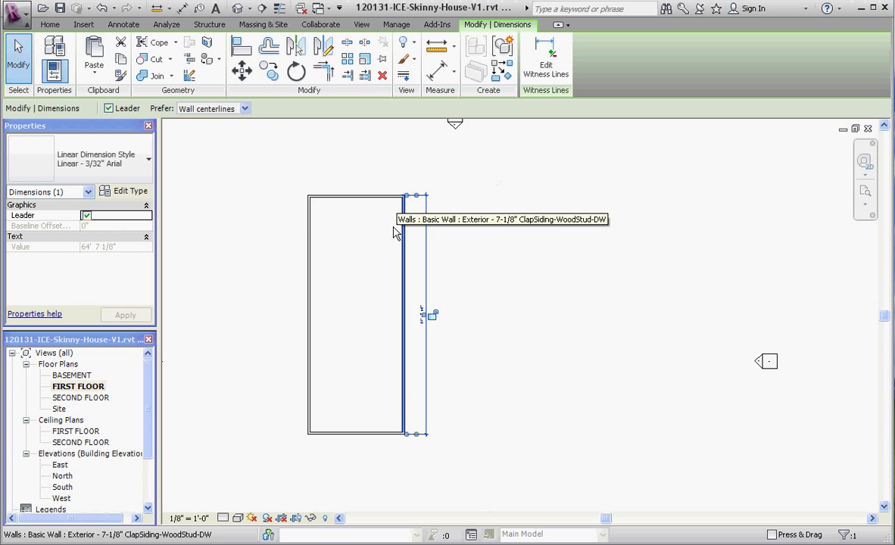
scroll(398, 357, "up", 2)
key("Escape")
scroll(544, 364, "down", 3)
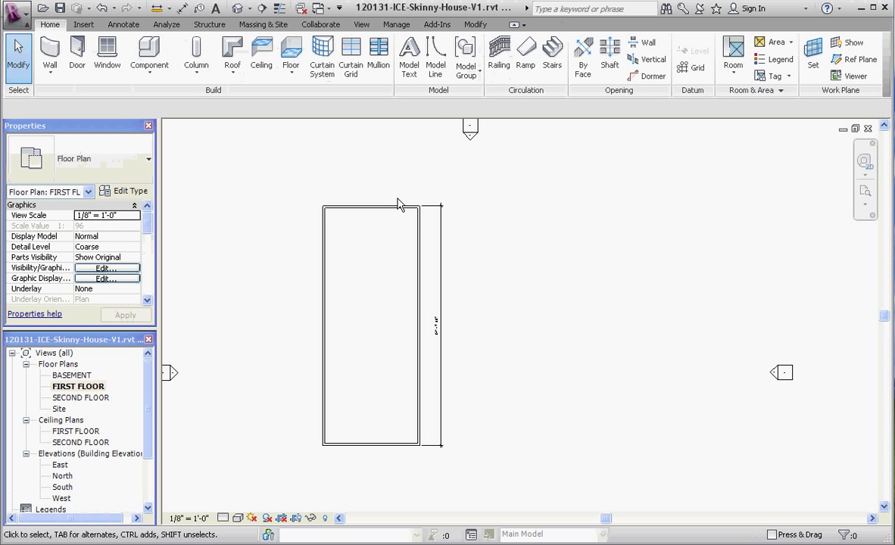
left_click(399, 206)
scroll(450, 333, "up", 5)
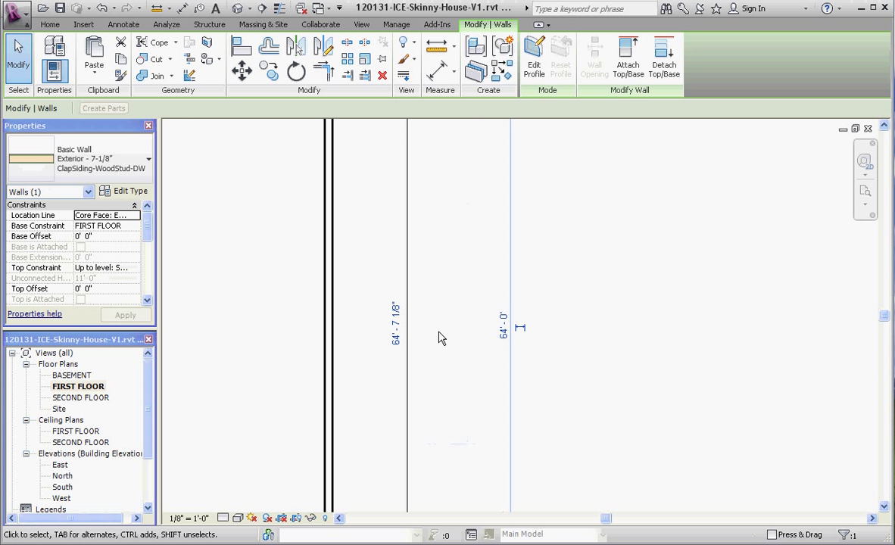
left_click(395, 312)
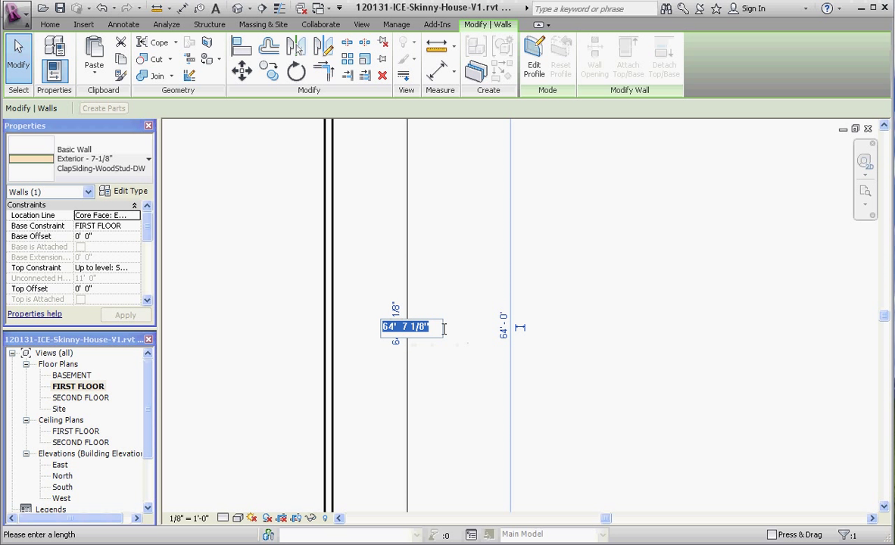
type("64")
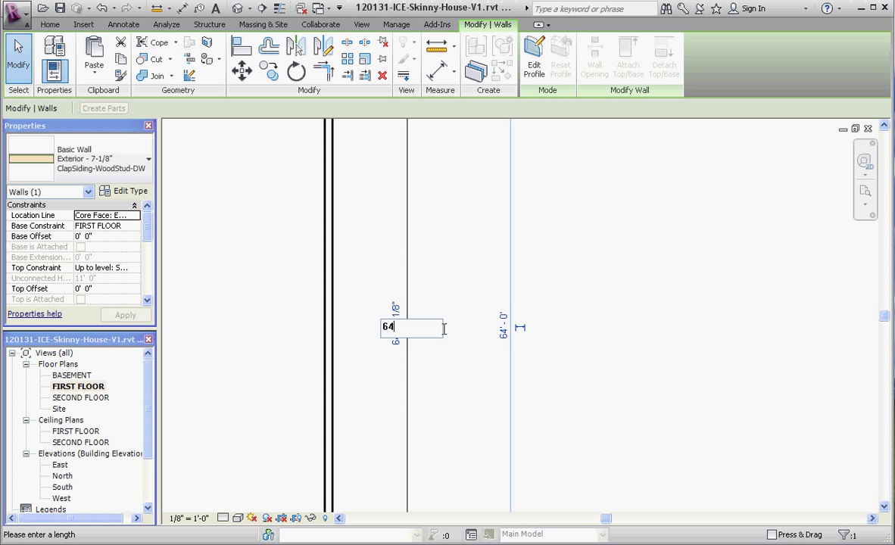
key("Return")
left_click(479, 219)
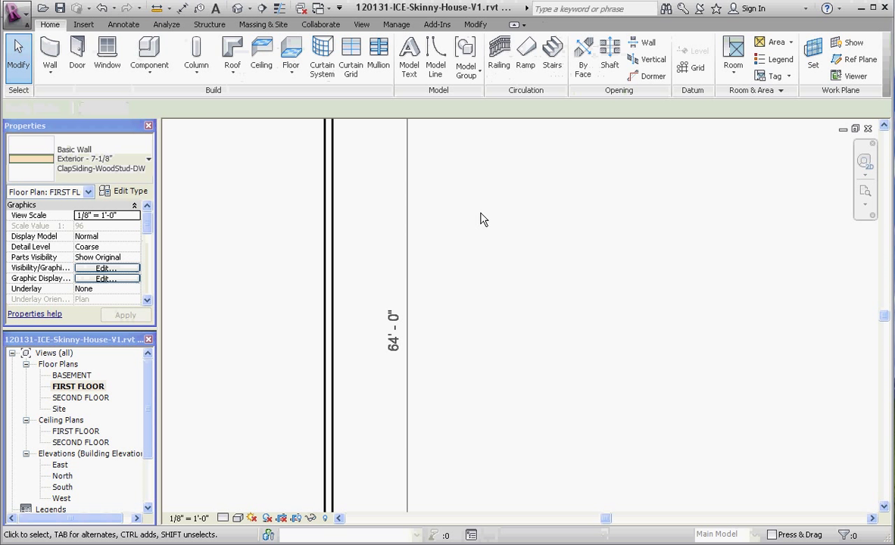
Measure the width between the left and right walls' outer faces and change it to 25'-0"
scroll(483, 225, "down", 5)
scroll(505, 192, "up", 4)
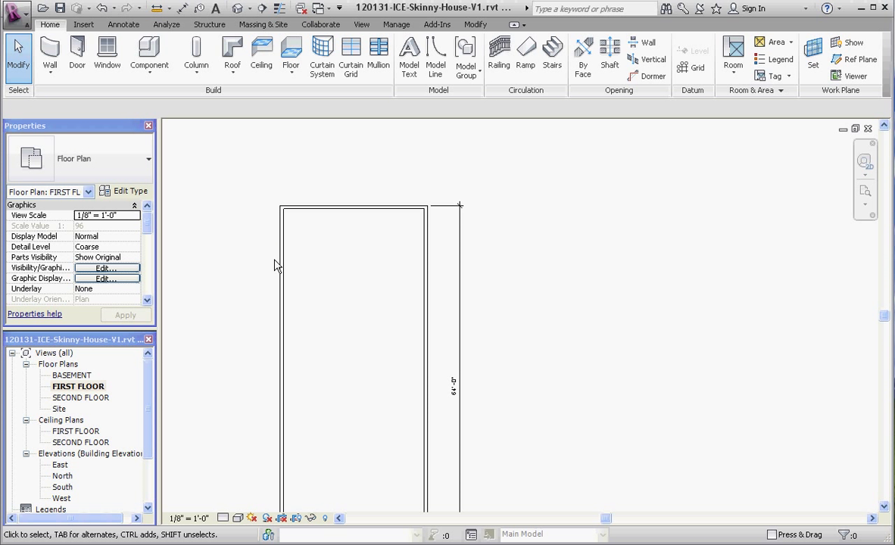
left_click(281, 271)
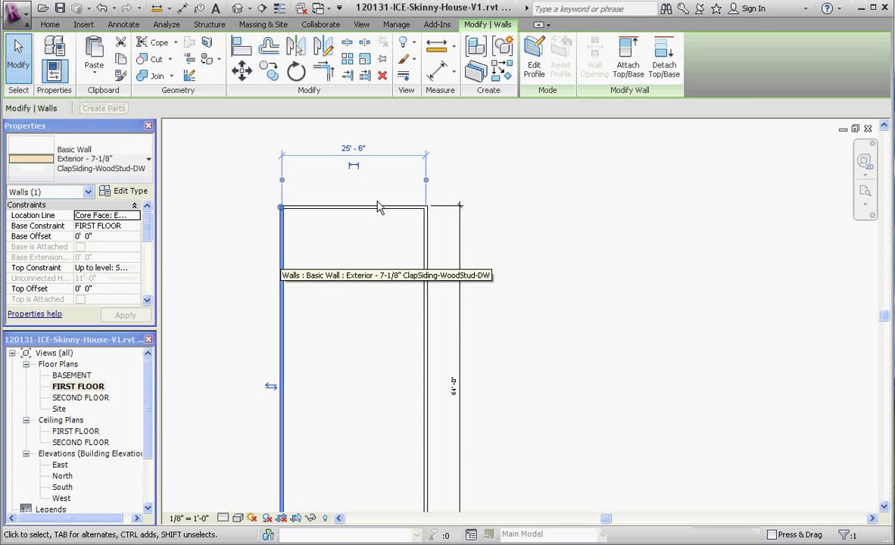
scroll(375, 170, "up", 2)
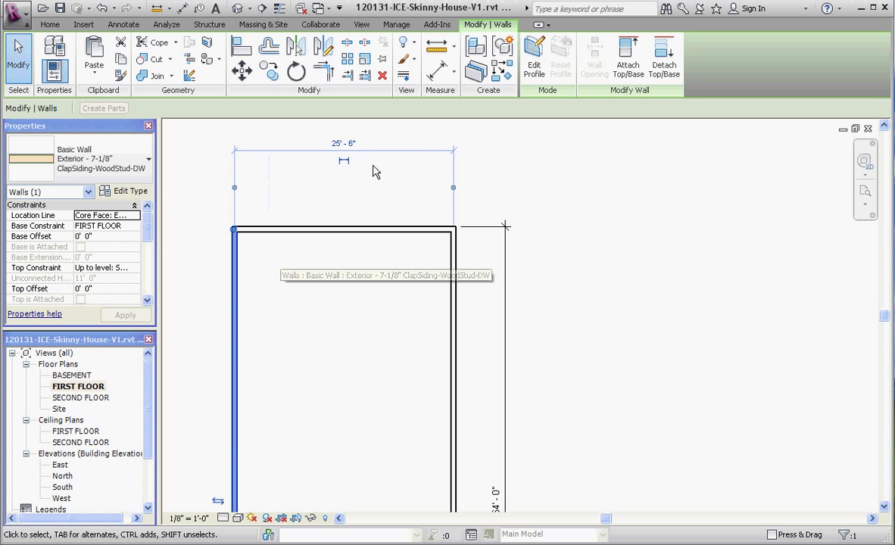
left_click(234, 187)
left_click(454, 187)
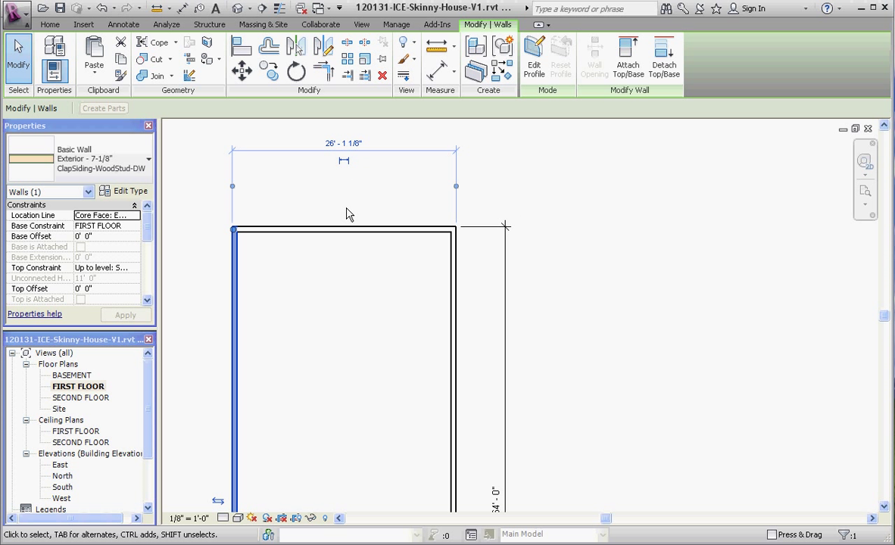
left_click(352, 147)
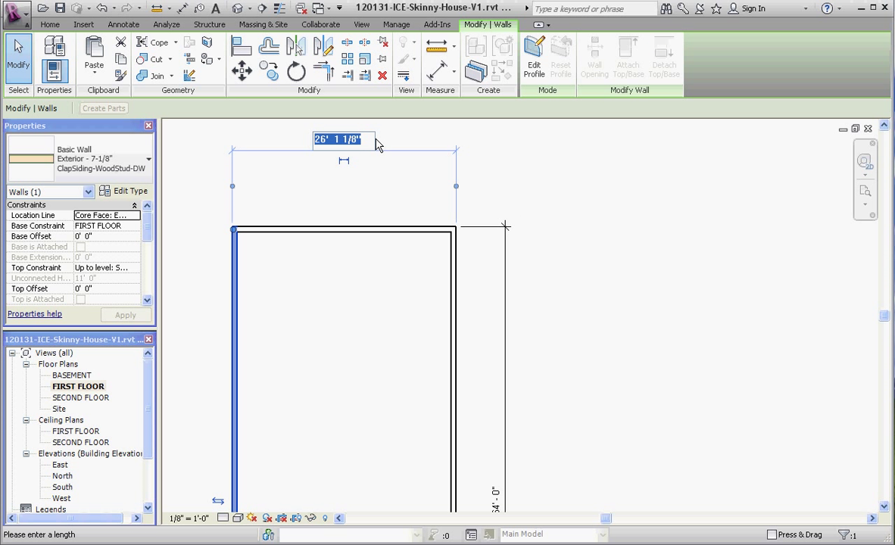
type("25")
key("Return")
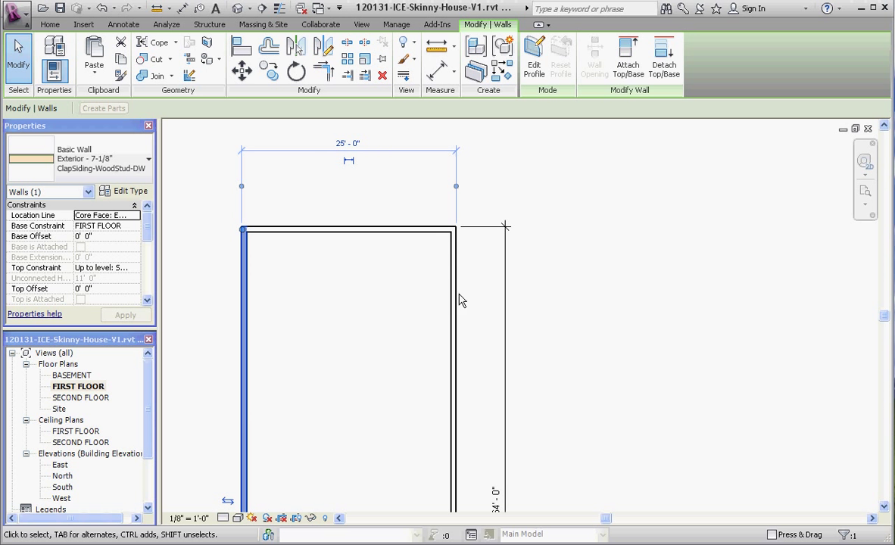
left_click(667, 245)
scroll(195, 76, "down", 2)
scroll(411, 265, "down", 2)
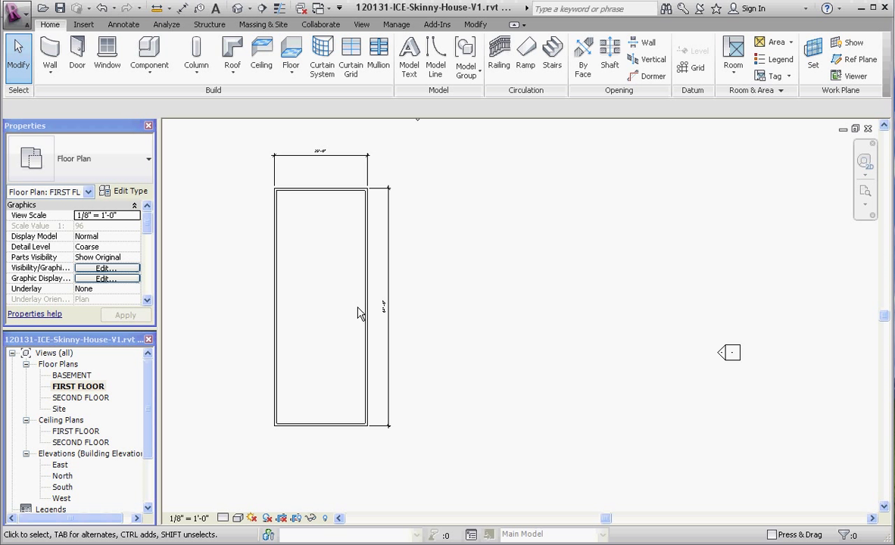
Open the BASEMENT view from the Project Browser's Floor Plans list
scroll(356, 307, "up", 1)
scroll(421, 288, "down", 1)
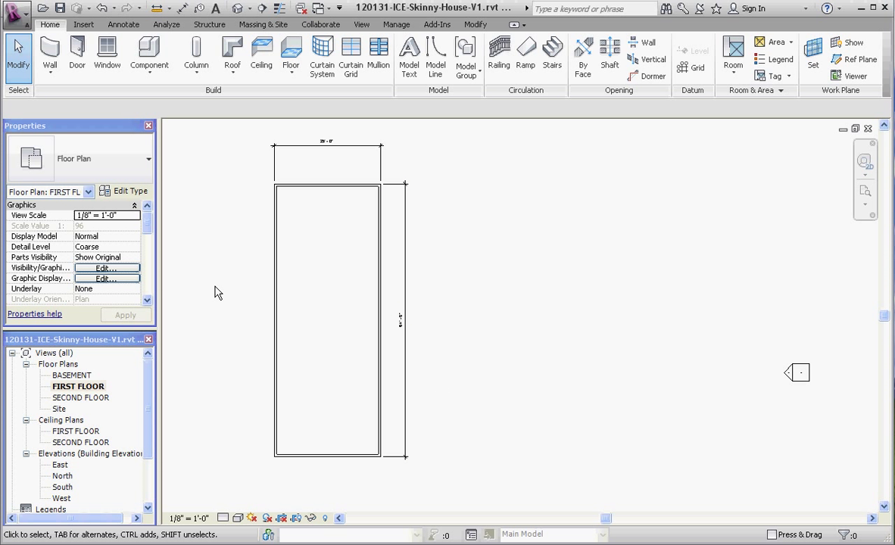
double_click(76, 376)
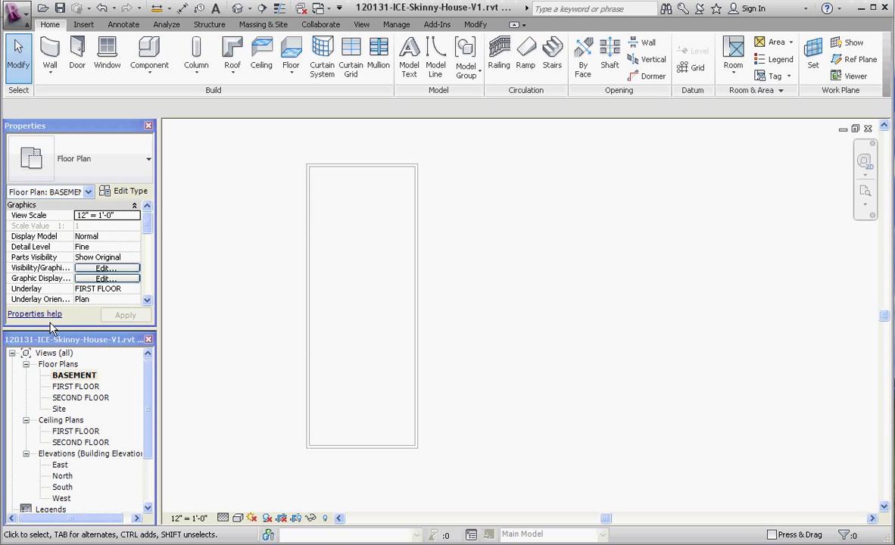
left_click(121, 288)
left_click(134, 288)
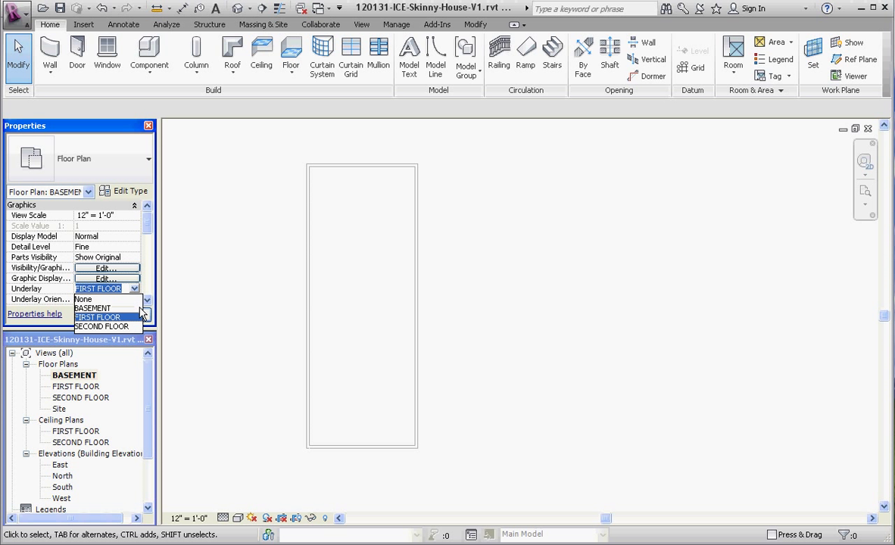
left_click(99, 299)
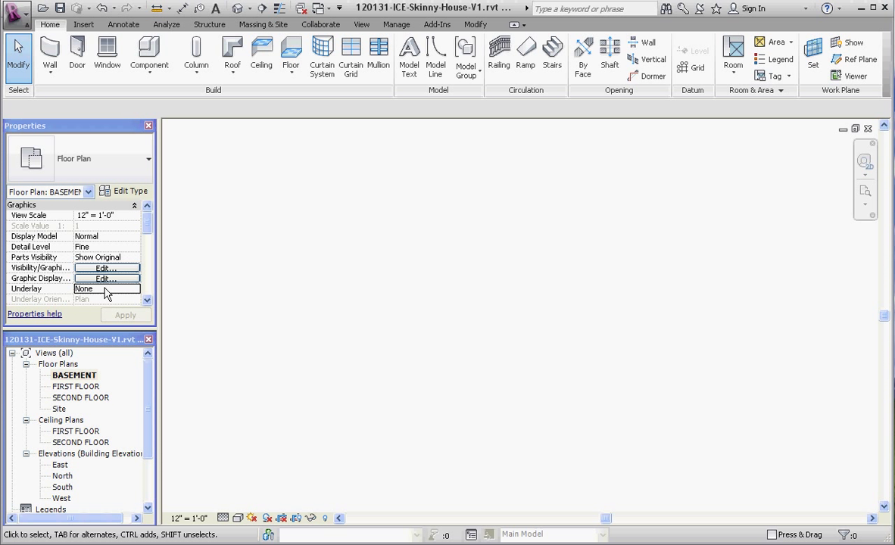
left_click(69, 290)
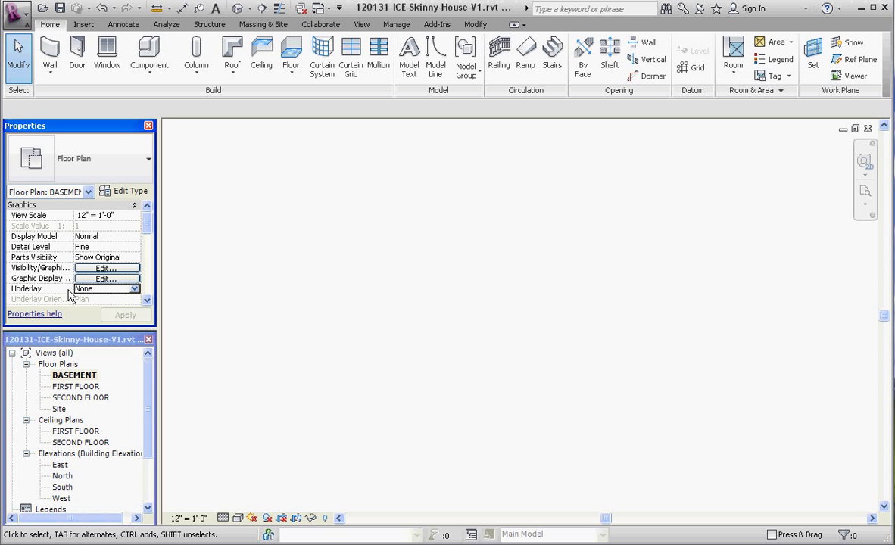
left_click(136, 291)
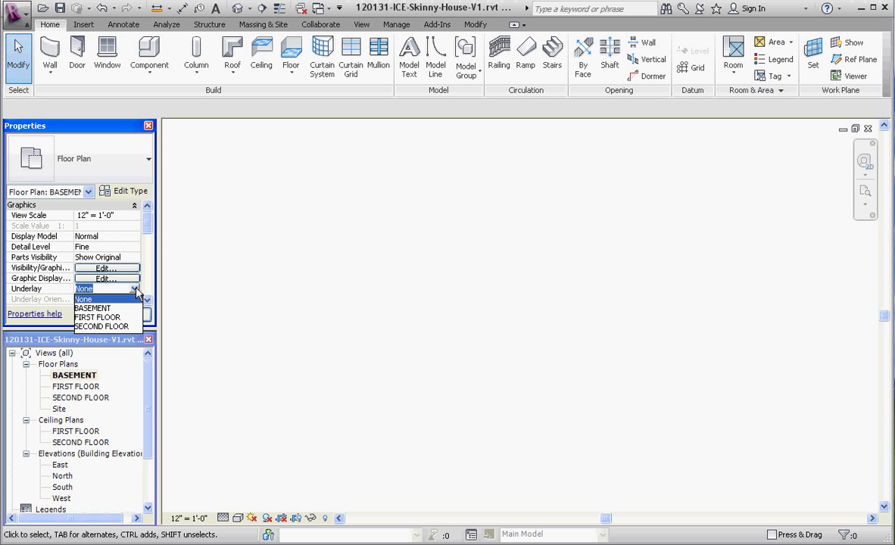
left_click(101, 317)
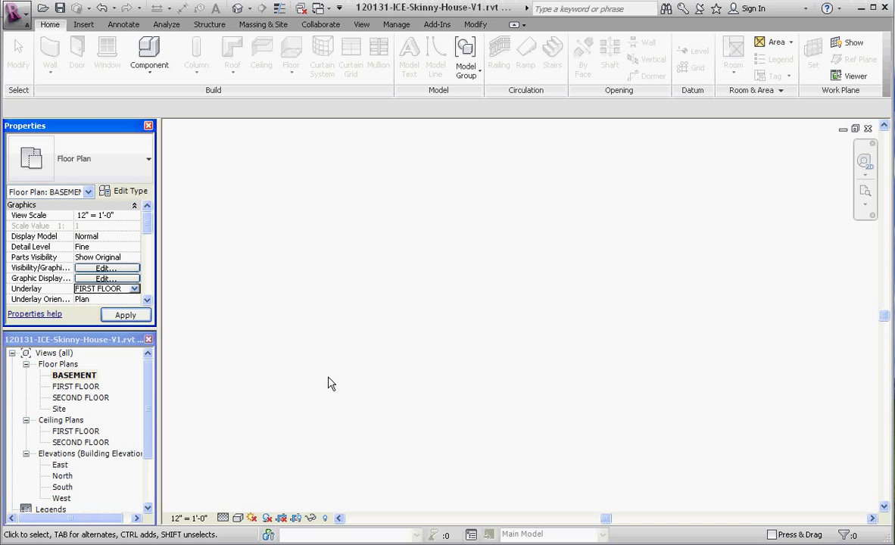
left_click(415, 315)
left_click(492, 293)
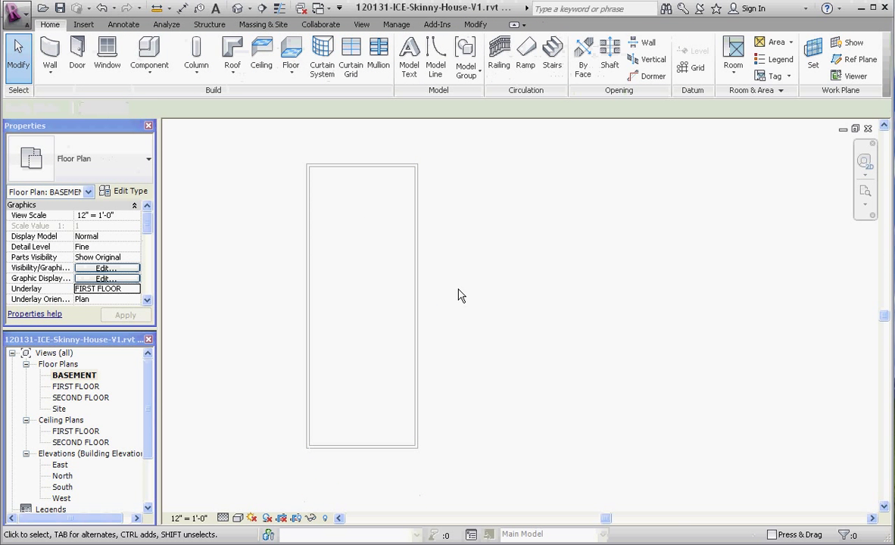
scroll(327, 162, "up", 3)
left_click(391, 163)
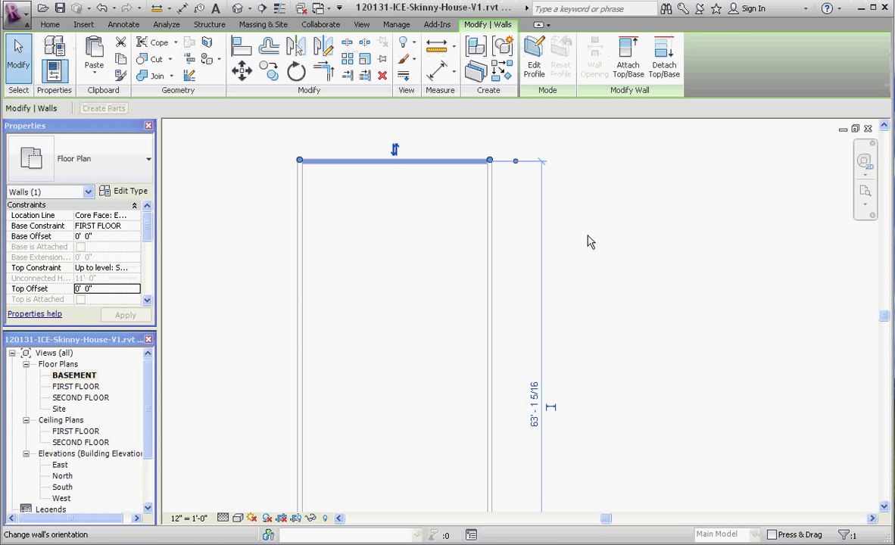
left_click(530, 297)
scroll(371, 261, "down", 2)
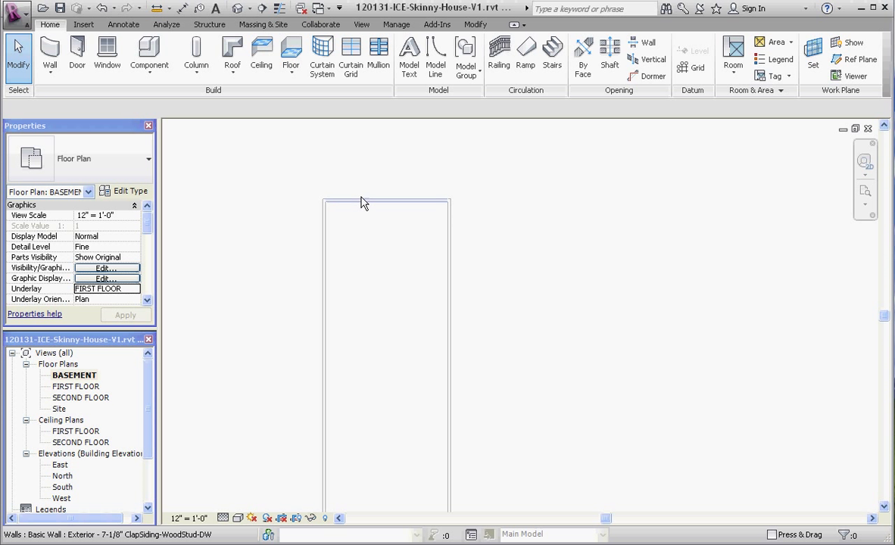
scroll(364, 201, "down", 1)
scroll(359, 367, "up", 1)
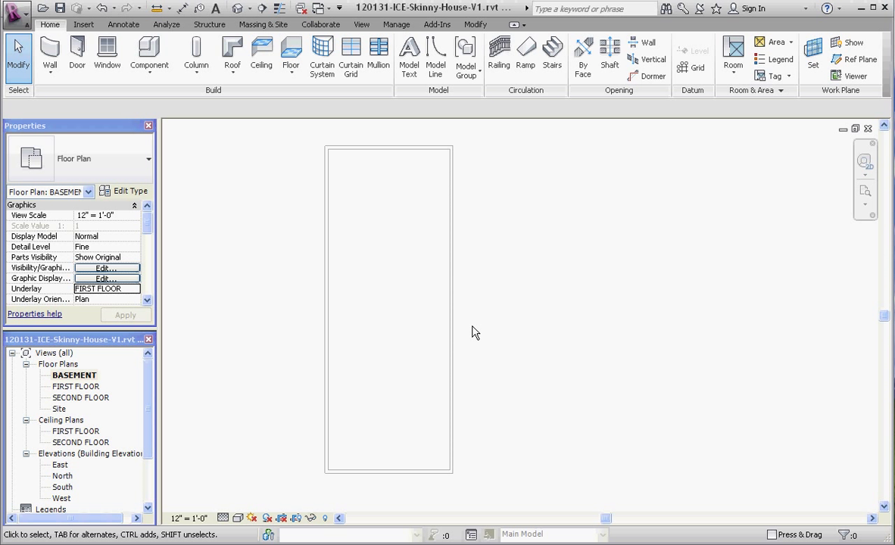
scroll(318, 141, "up", 6)
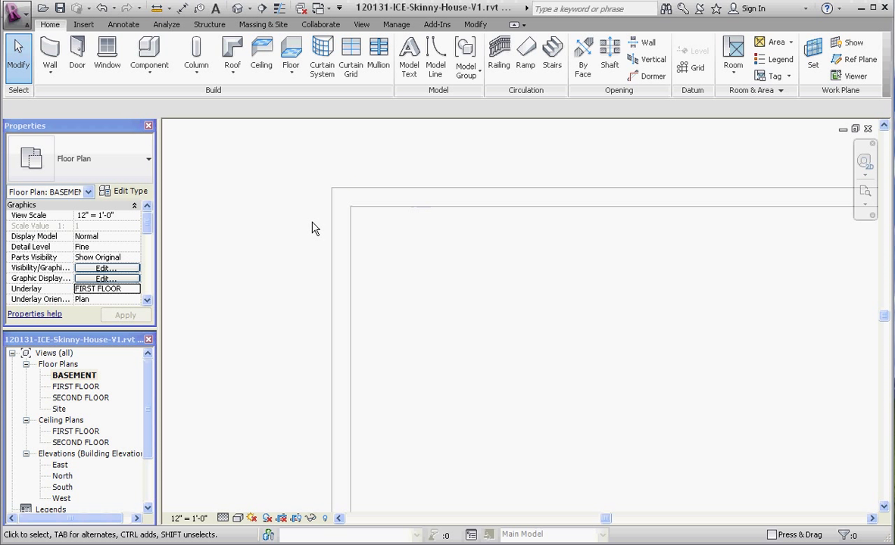
scroll(312, 226, "down", 1)
scroll(355, 193, "down", 3)
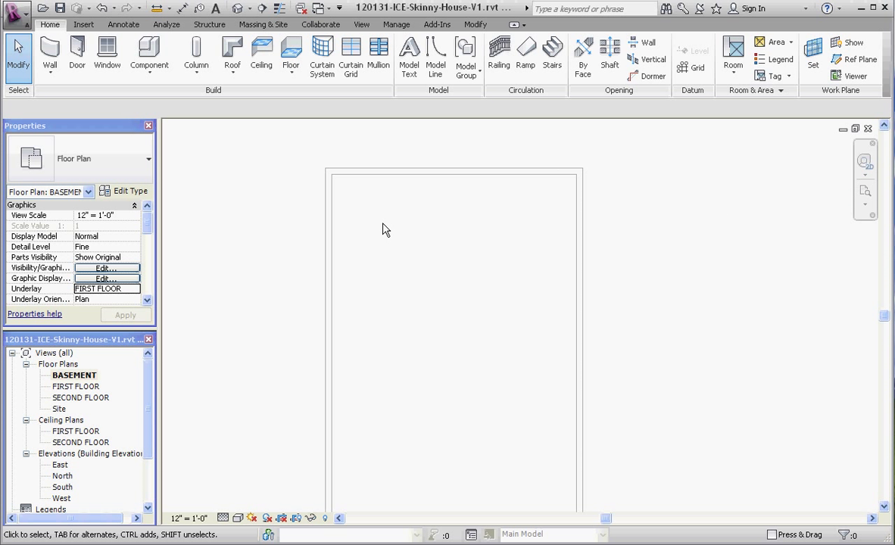
scroll(371, 203, "up", 3)
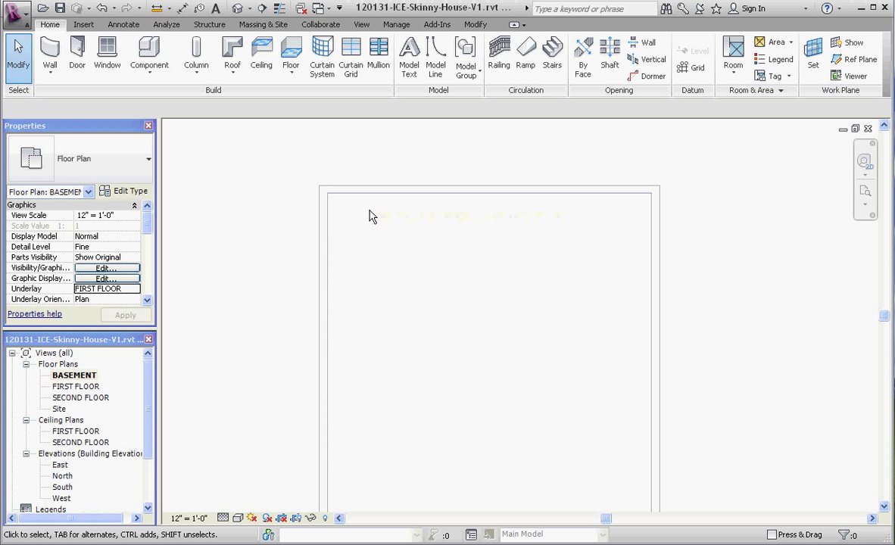